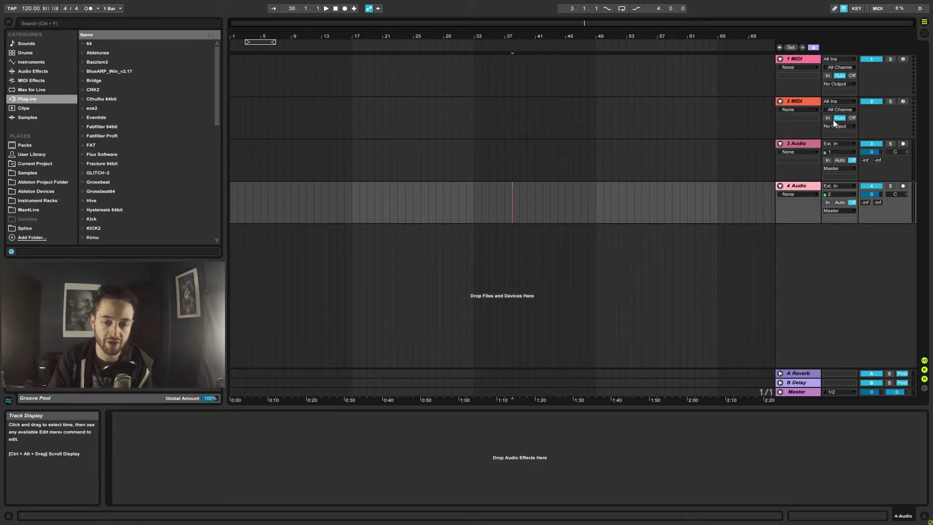
# Step: Delete both MIDI tracks and the 2 Audio track
pyautogui.click(808, 102)
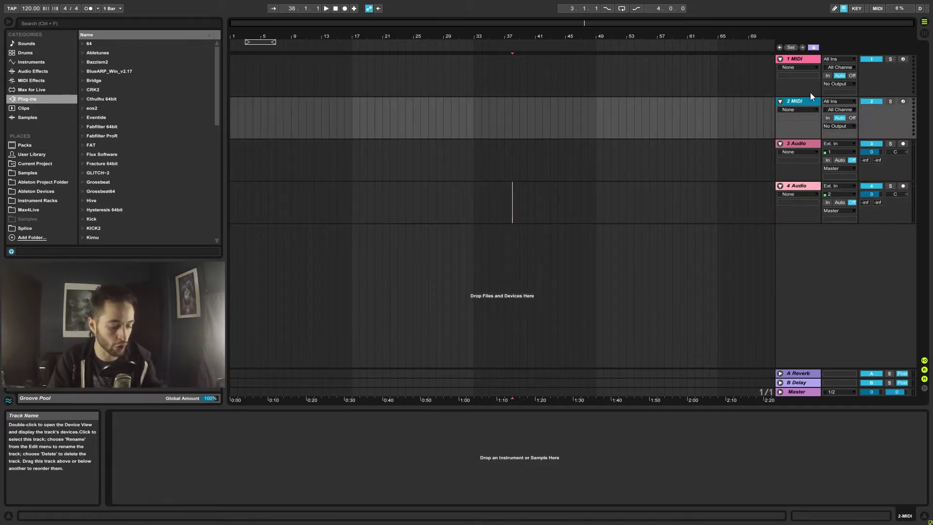
pyautogui.keyDown('shift'); pyautogui.click(801, 57); pyautogui.keyUp('shift')
pyautogui.press('Delete')
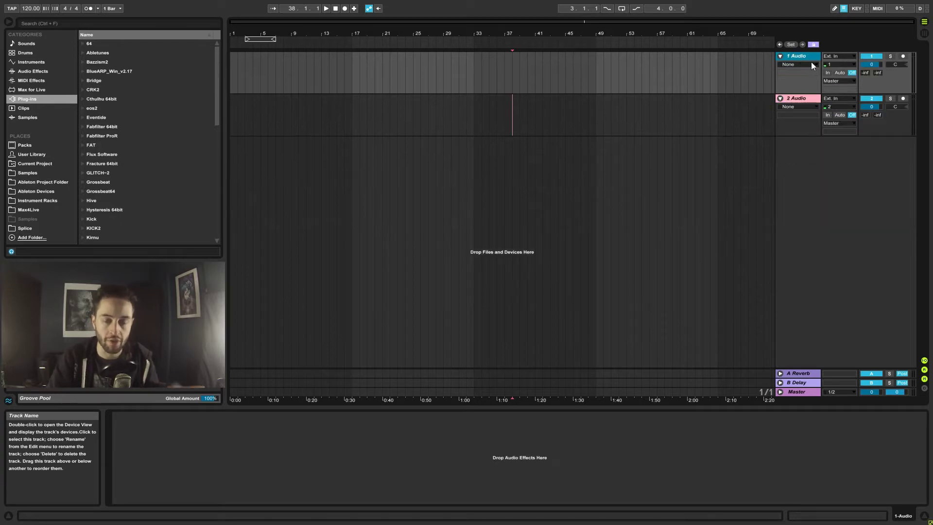
pyautogui.click(800, 98)
pyautogui.press('Delete')
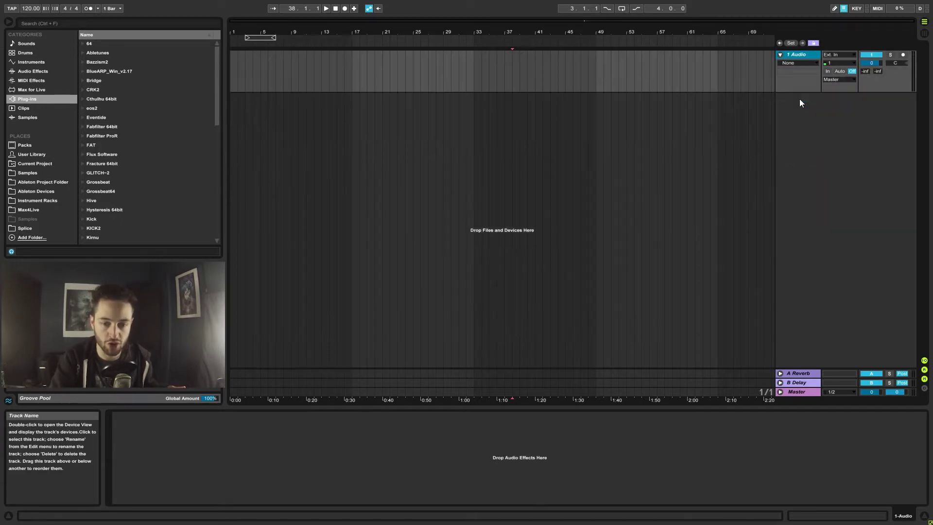
# Step: Keep 1 Audio's input type on Ext. In and select the track
pyautogui.click(836, 54)
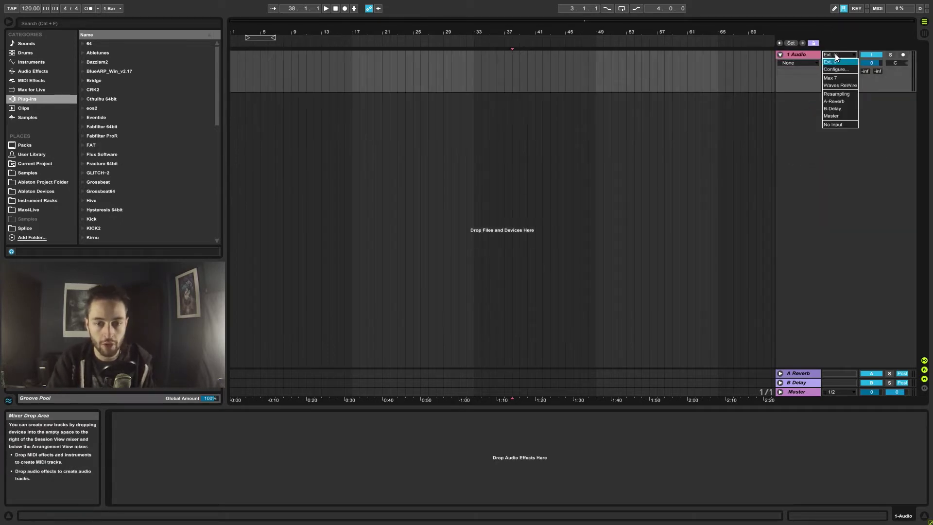
pyautogui.click(833, 56)
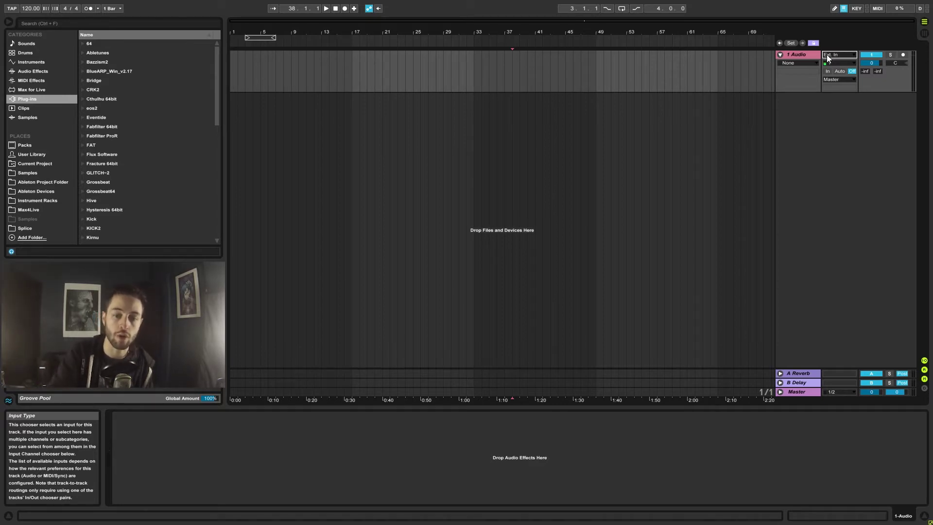
pyautogui.click(806, 52)
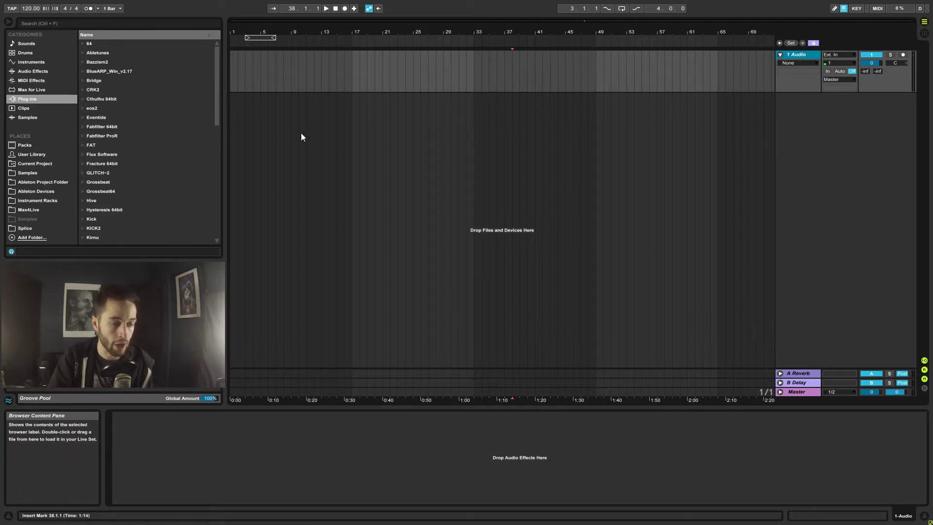
# Step: Drag Akcept_Fmin Skank.wav from DDD Sample Pack 4 onto 1 Audio at bar 1
pyautogui.click(27, 173)
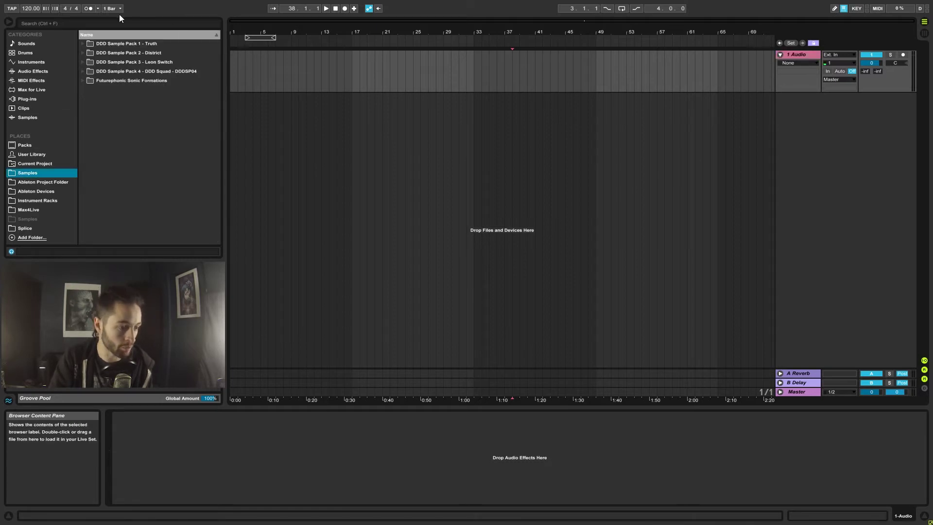
pyautogui.click(81, 73)
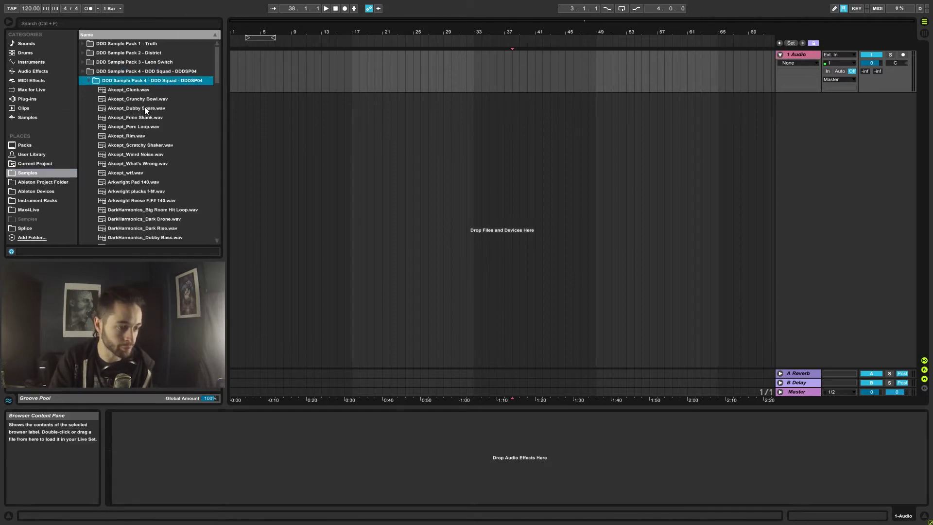
pyautogui.click(152, 120)
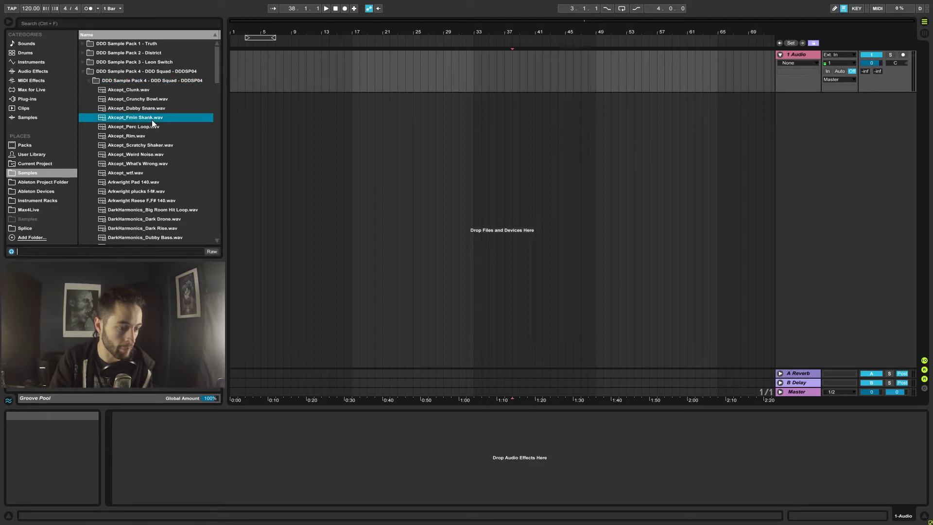
pyautogui.moveTo(142, 118); pyautogui.dragTo(239, 70)
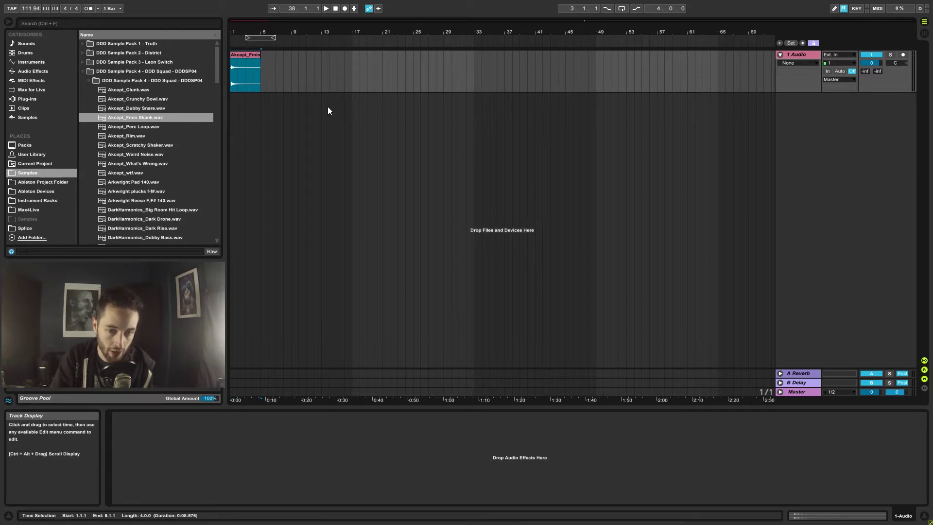
# Step: Leave 1 Audio routed to Master, then unfold the Master track and view its output choices
pyautogui.click(835, 84)
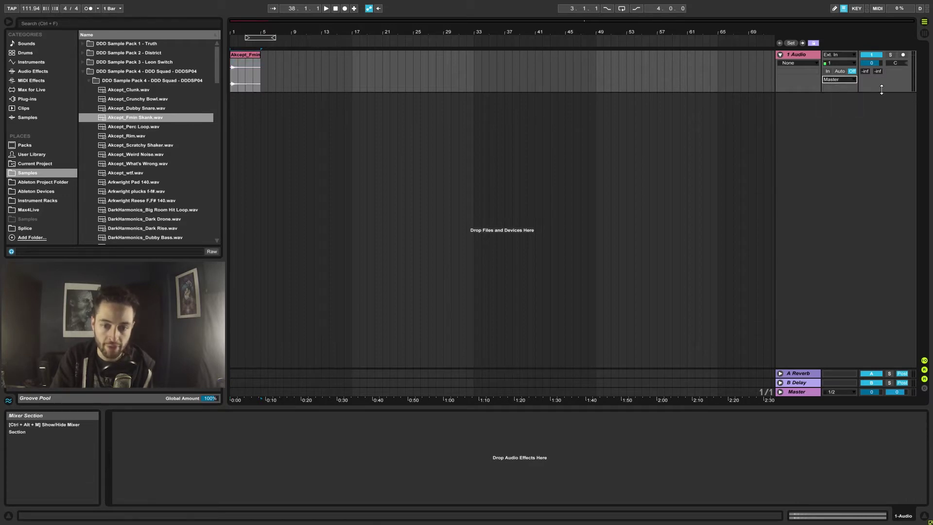
pyautogui.click(834, 102)
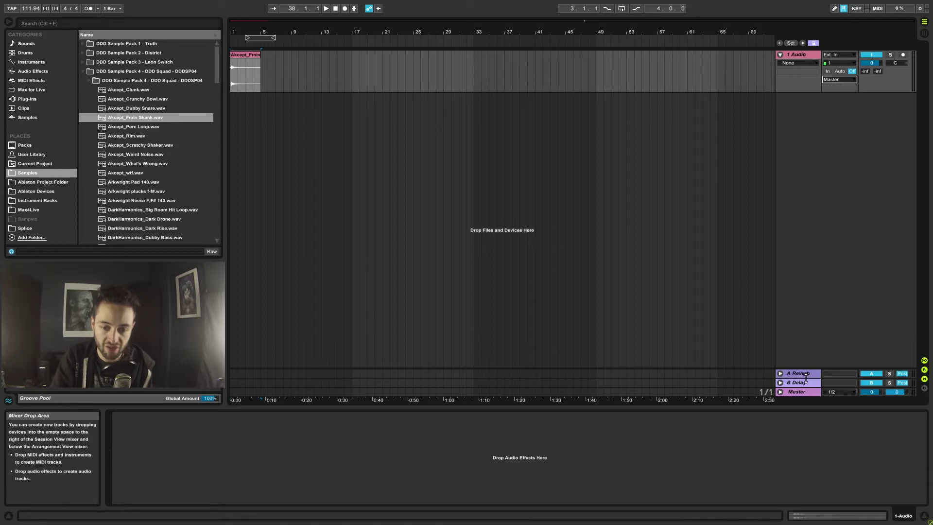
pyautogui.click(791, 393)
pyautogui.click(780, 392)
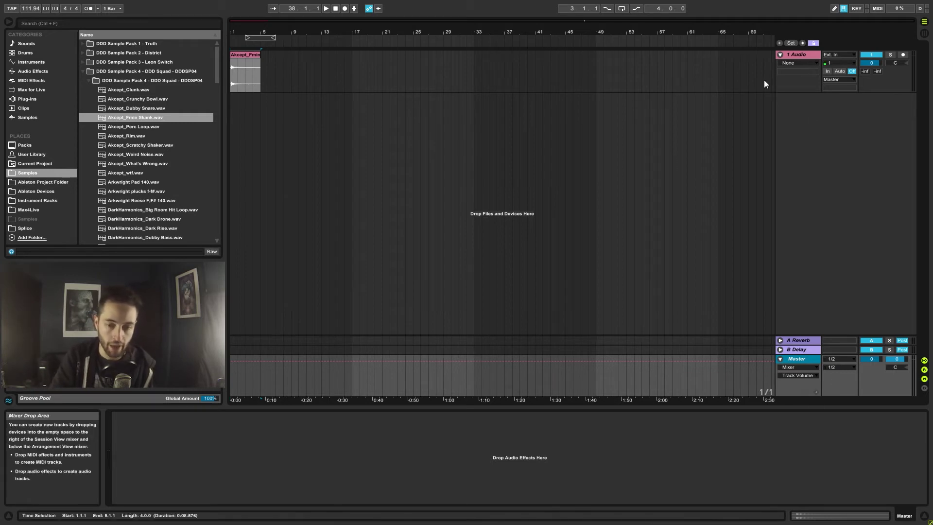
pyautogui.click(832, 360)
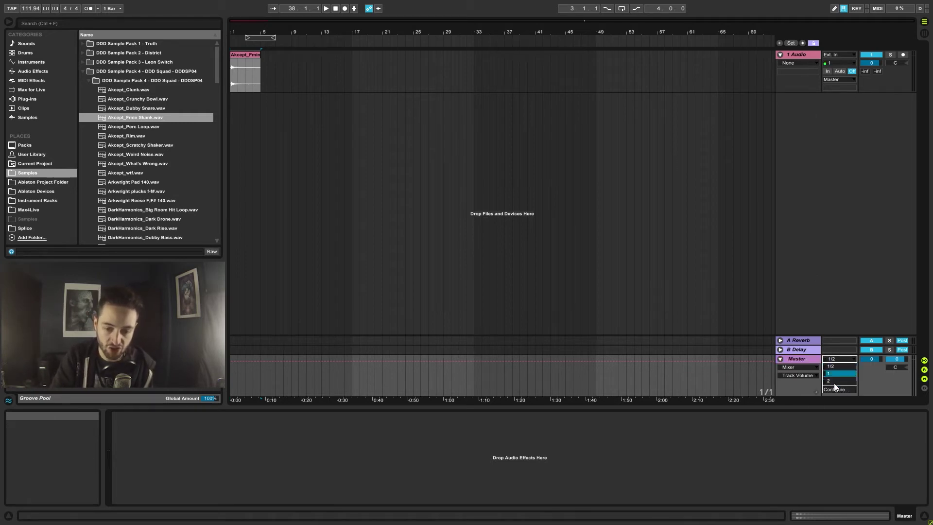
pyautogui.click(834, 383)
pyautogui.hotkey('ctrl', ',')
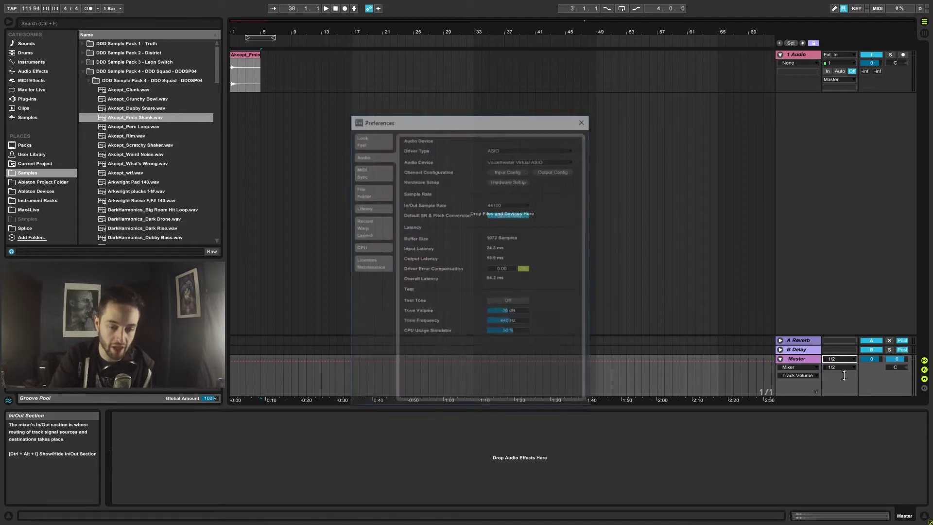
pyautogui.click(505, 171)
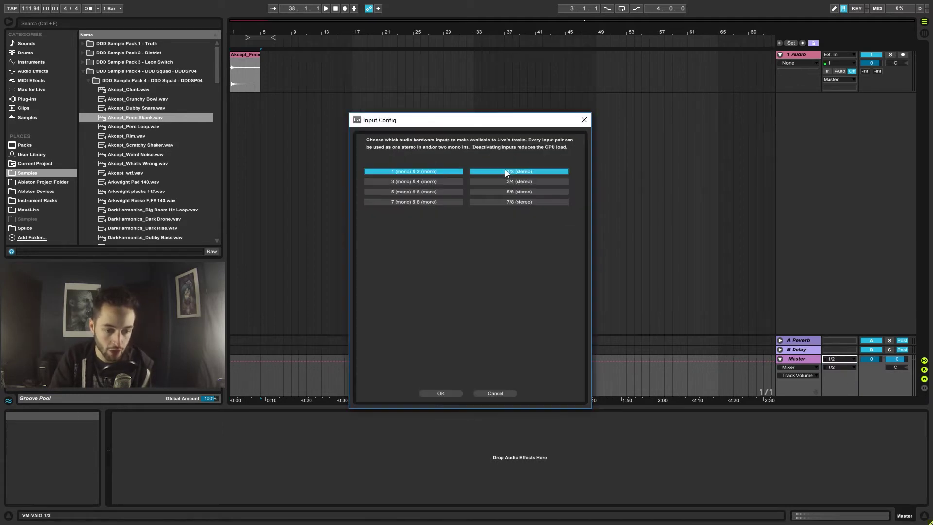
pyautogui.click(488, 394)
pyautogui.click(555, 172)
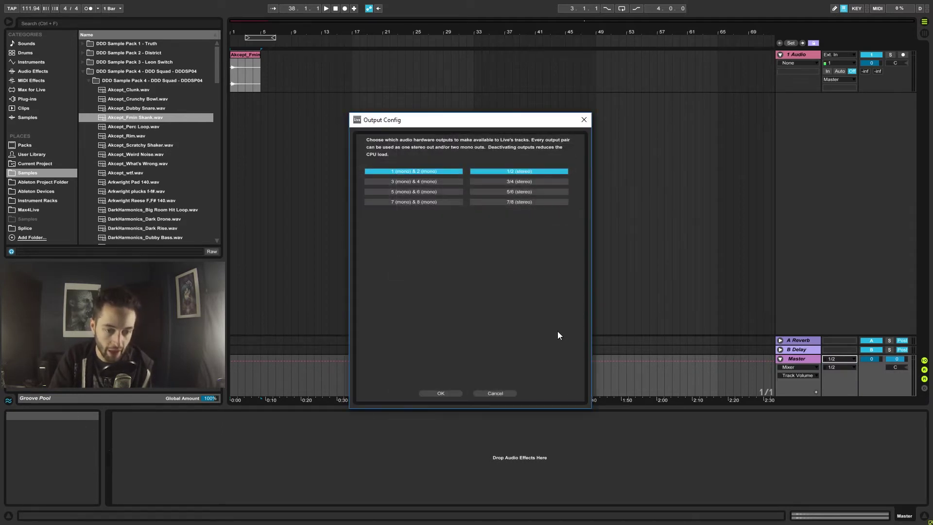
pyautogui.click(495, 392)
pyautogui.click(589, 119)
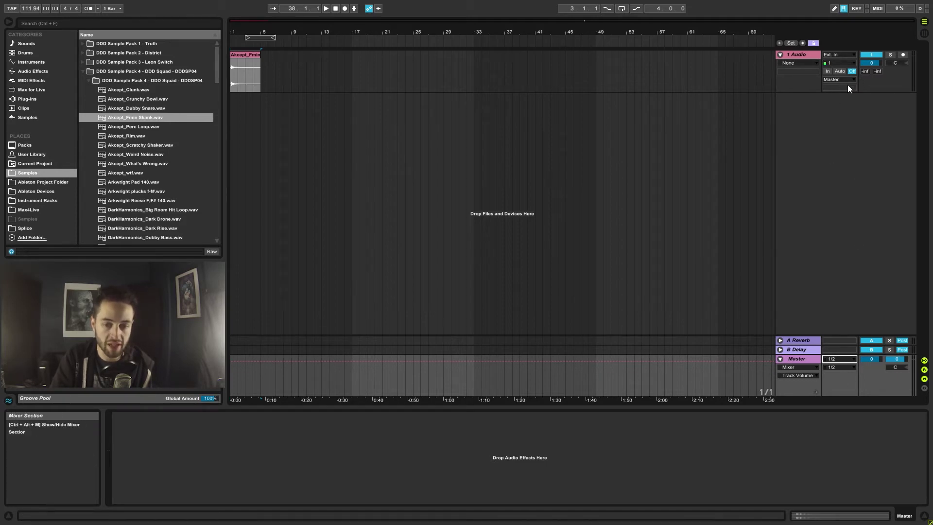
pyautogui.click(242, 55)
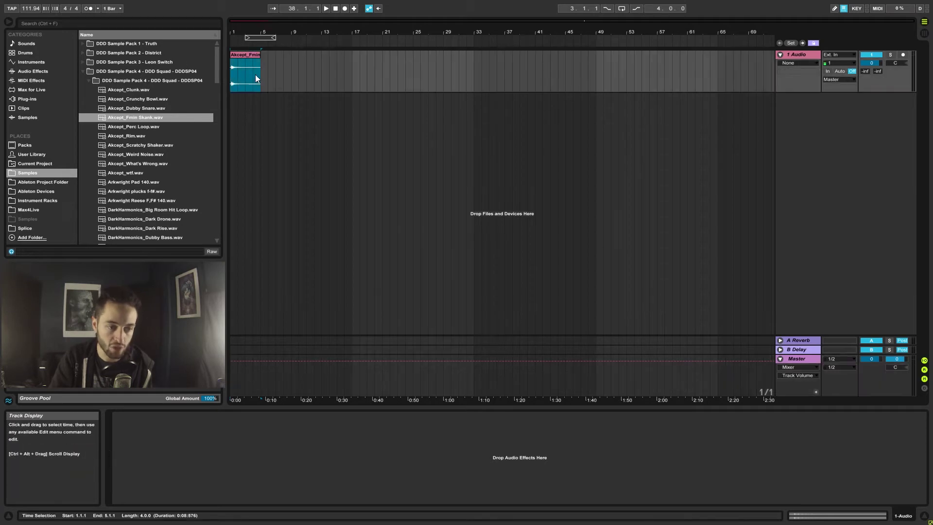
# Step: Insert a new audio track, 2 Audio, below 1 Audio
pyautogui.rightClick(806, 123)
pyautogui.click(808, 126)
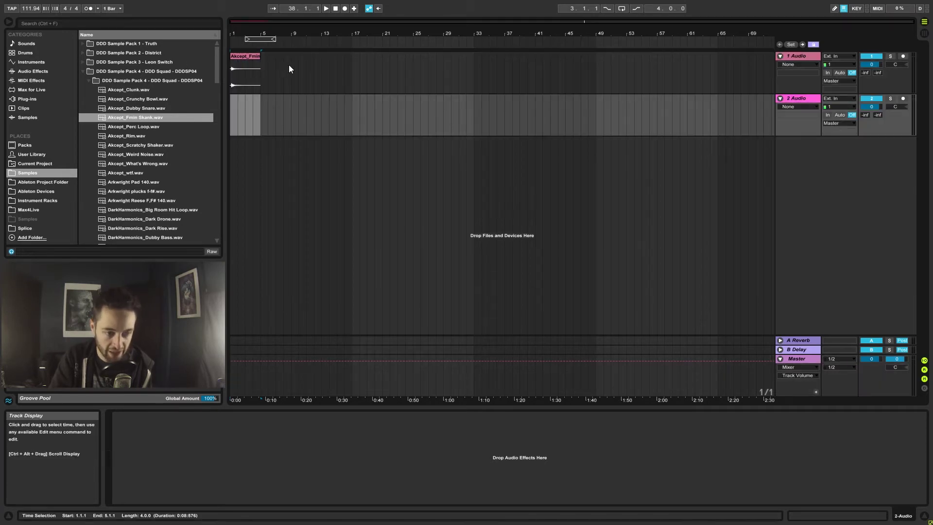
pyautogui.click(794, 56)
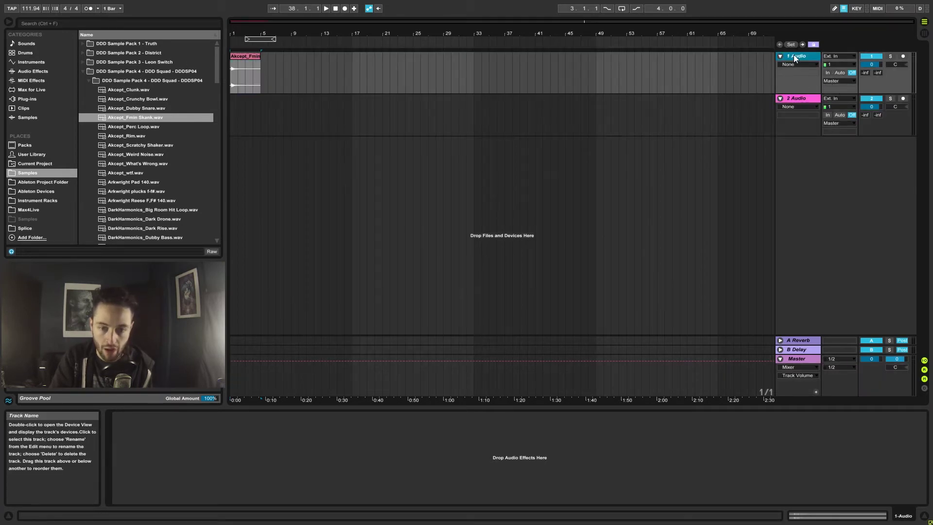
# Step: Route 1 Audio's output into 2 Audio, then switch it back to Master
pyautogui.click(833, 80)
pyautogui.click(843, 107)
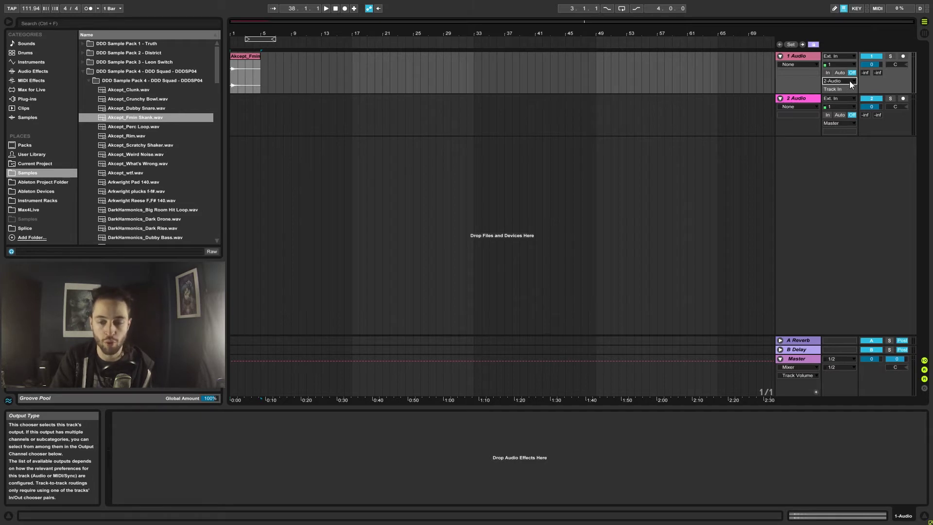
pyautogui.click(237, 112)
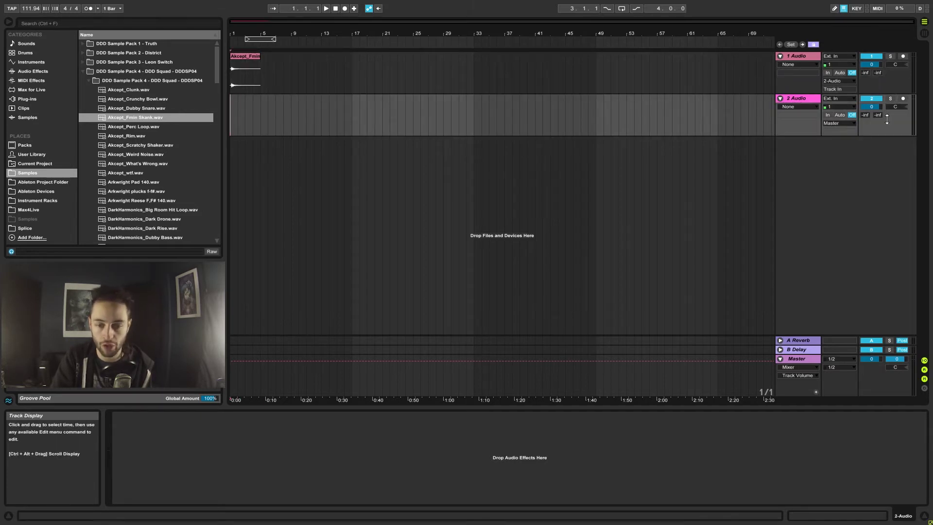
pyautogui.click(841, 88)
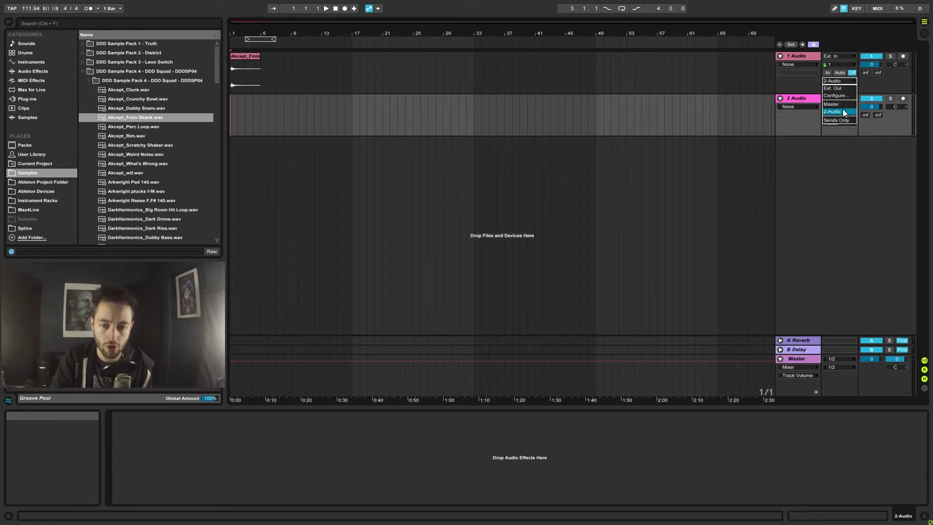
pyautogui.click(841, 104)
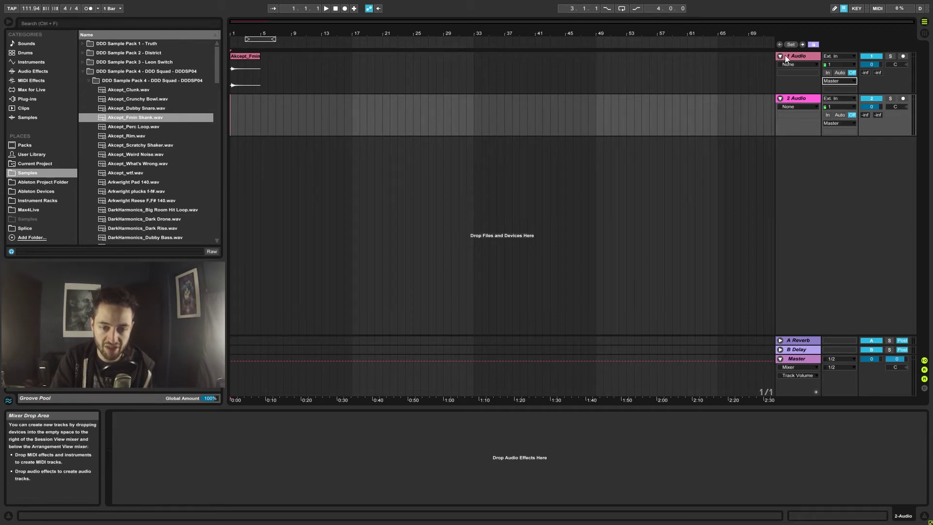
pyautogui.click(798, 77)
# Step: Group 1 Audio and 2 Audio into a new group track
pyautogui.keyDown('shift'); pyautogui.click(809, 98); pyautogui.keyUp('shift')
pyautogui.rightClick(810, 98)
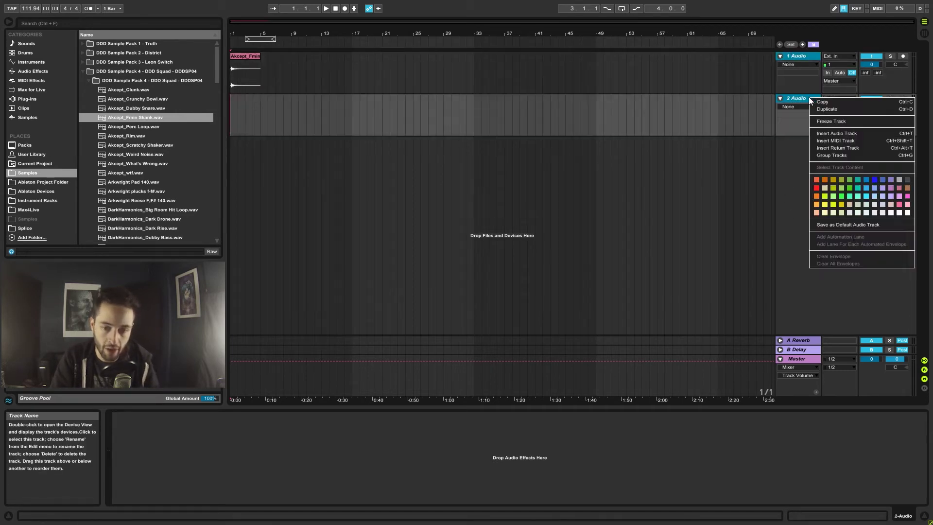
pyautogui.click(841, 155)
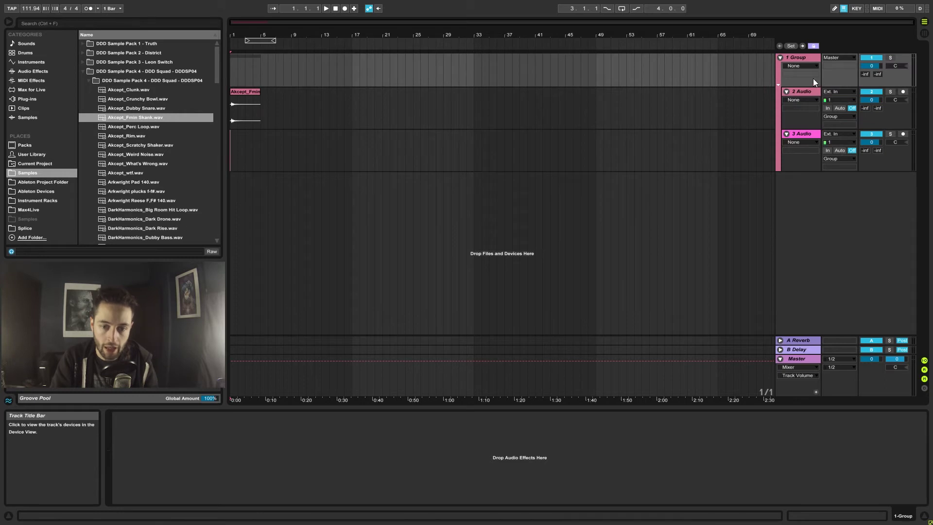
# Step: Select the 1 Group track, then the Akcept_Fmin clip on 2 Audio
pyautogui.click(804, 94)
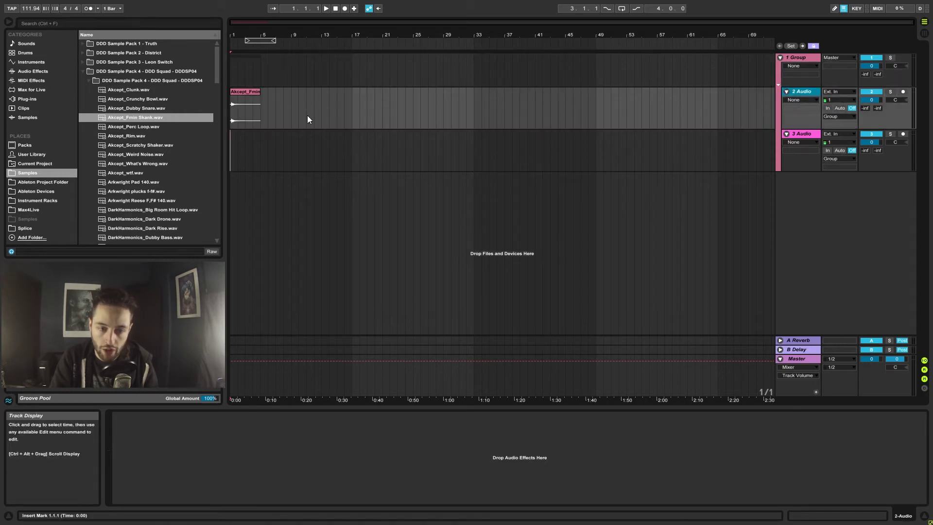
pyautogui.click(803, 56)
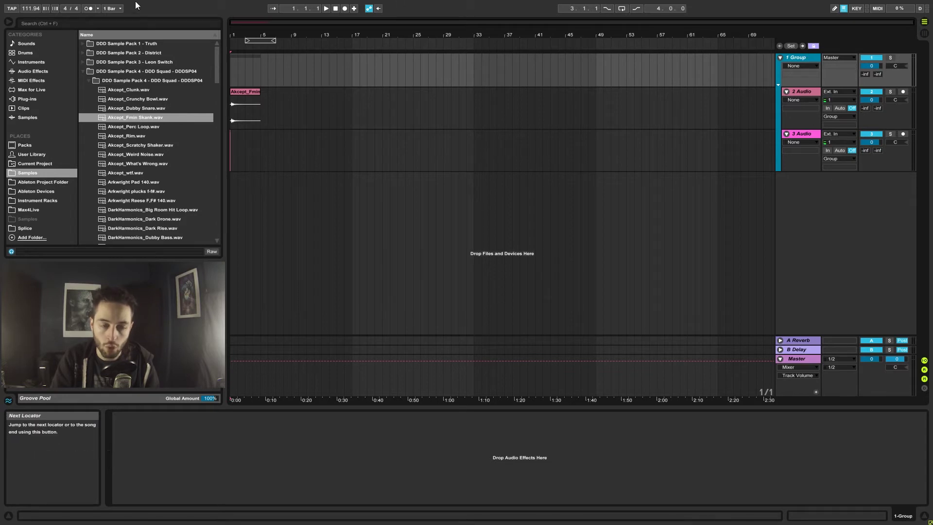
pyautogui.click(240, 91)
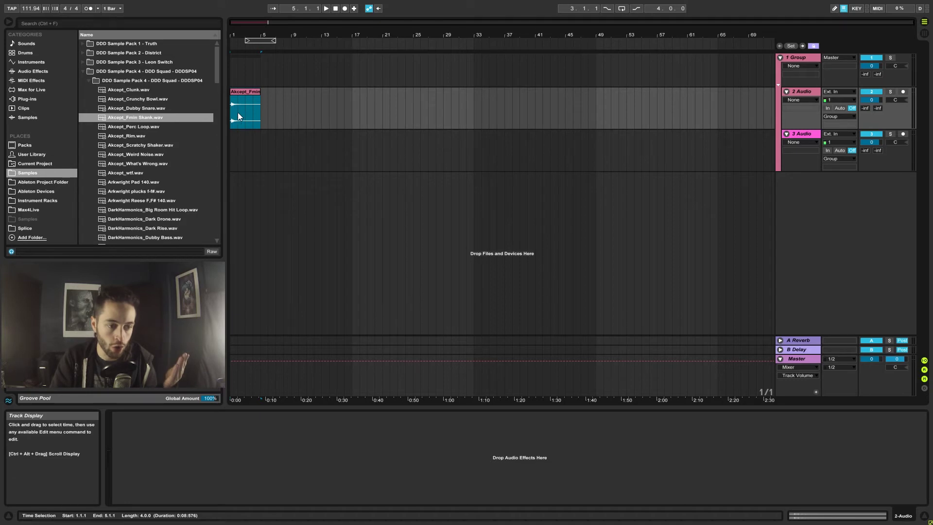
# Step: Add Auto Filter to 2 Audio, set it to band-pass and lower the frequency
pyautogui.click(34, 71)
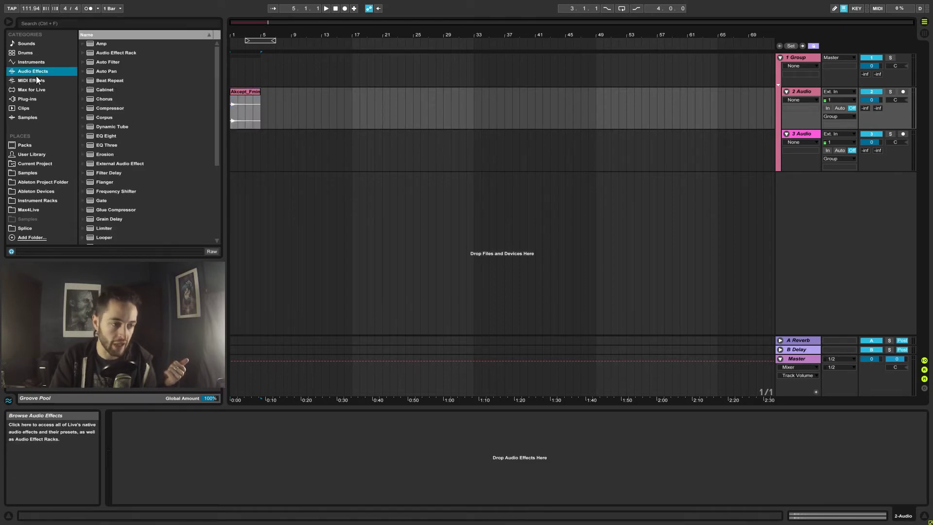
pyautogui.moveTo(106, 62); pyautogui.dragTo(173, 447)
pyautogui.click(168, 480)
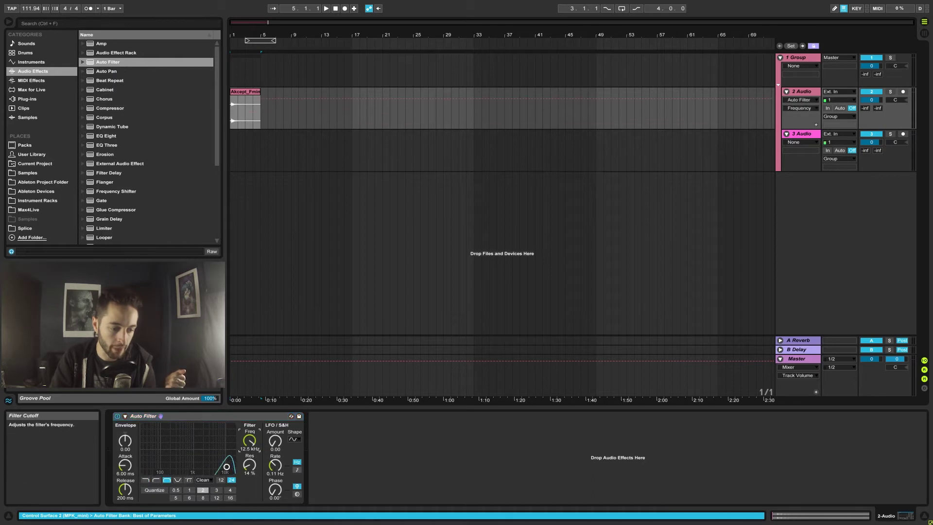
pyautogui.moveTo(249, 440); pyautogui.dragTo(249, 461)
# Step: Play bars 1–5 of the clip to hear the filter, then open the group track's options
pyautogui.click(232, 101)
pyautogui.press('space')
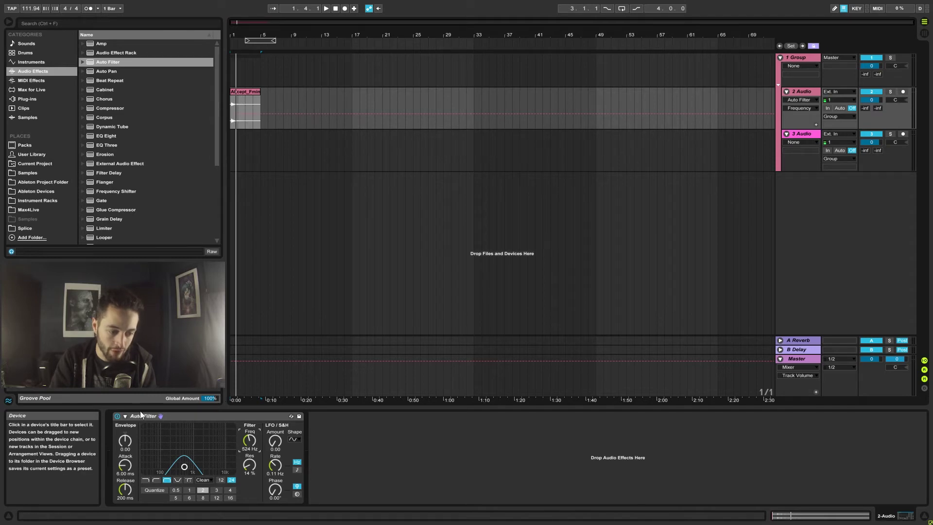
pyautogui.press('space')
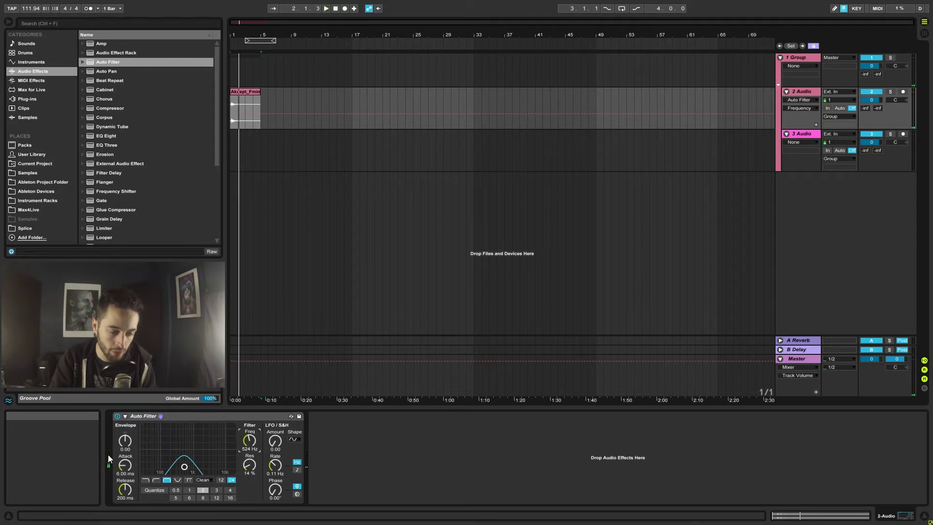
pyautogui.press('space')
pyautogui.press('space')
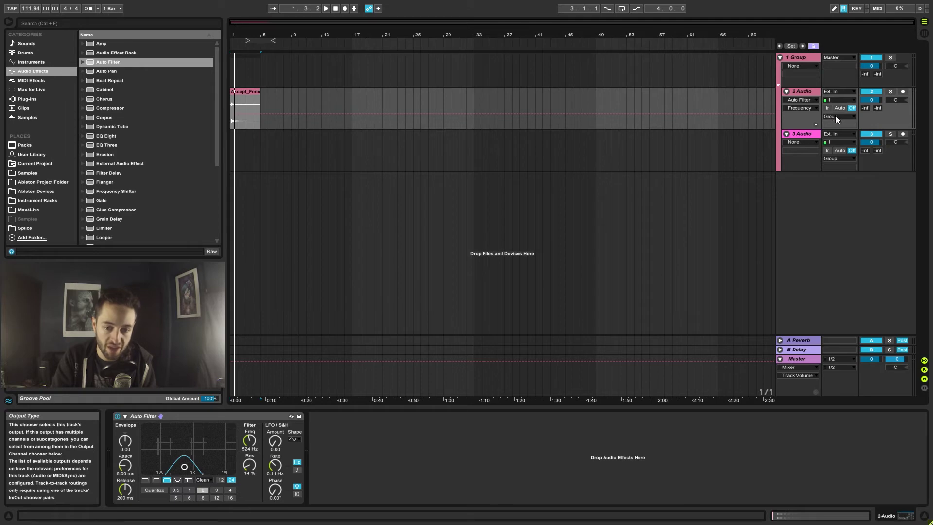
pyautogui.click(798, 60)
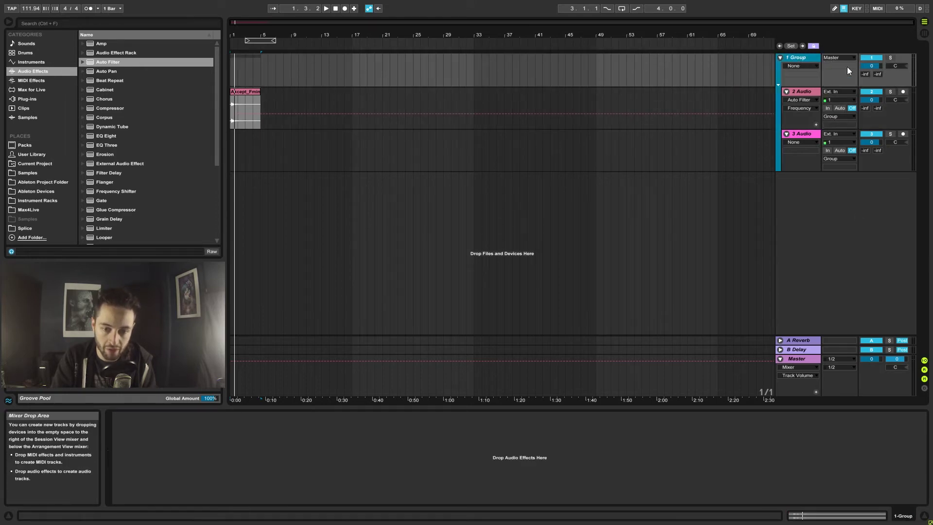
pyautogui.rightClick(804, 57)
# Step: Ungroup 1 Group into separate tracks and delete the Auto Filter from the clip's track
pyautogui.click(843, 122)
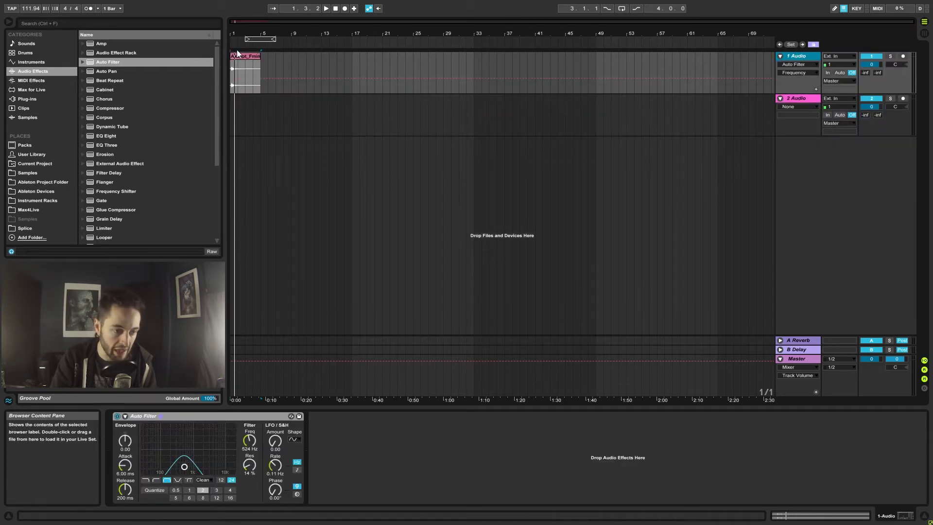
pyautogui.click(237, 54)
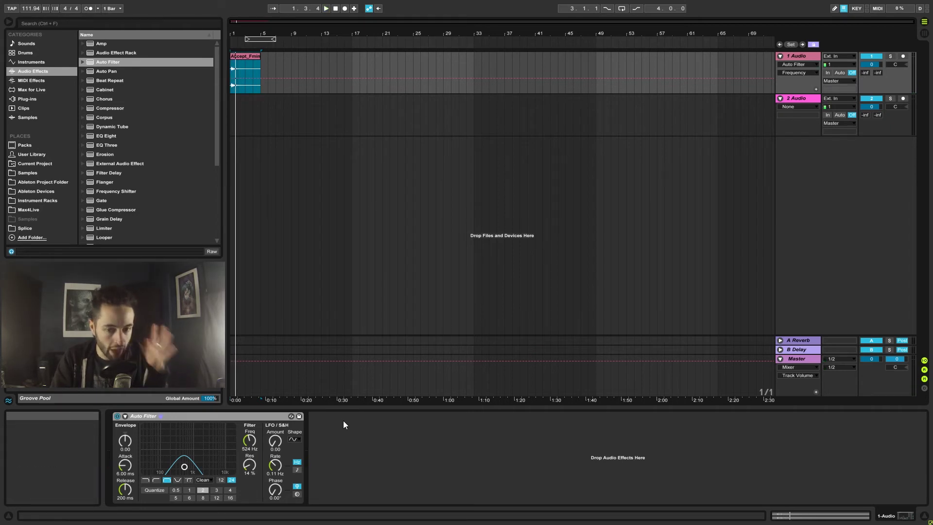
pyautogui.click(240, 418)
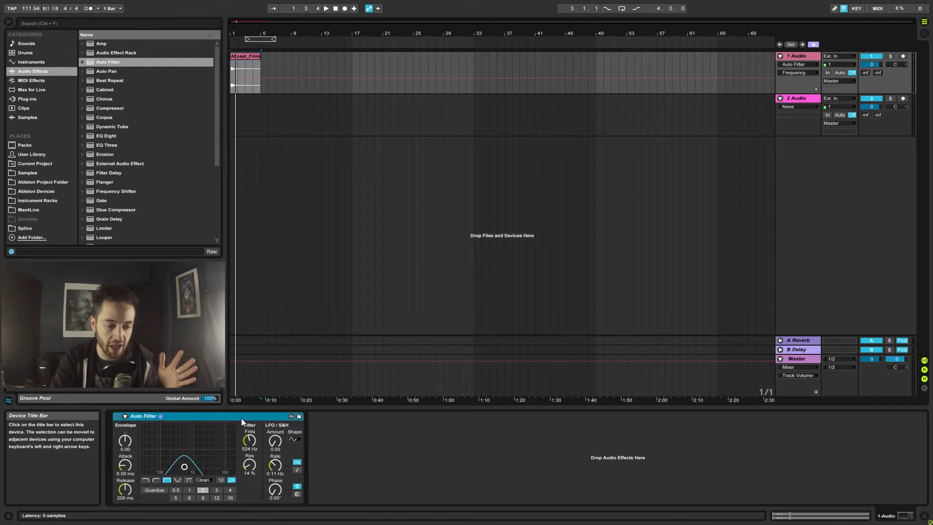
pyautogui.press('Delete')
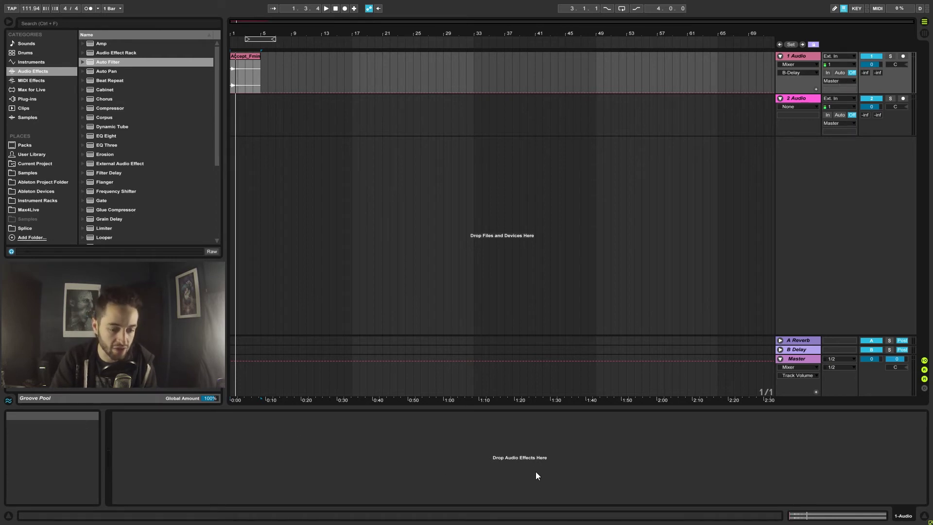
pyautogui.click(245, 73)
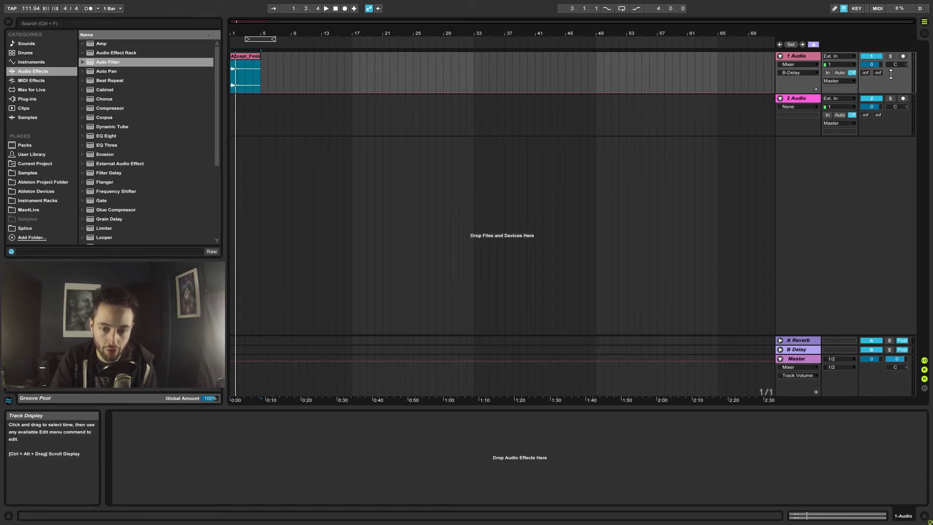
pyautogui.click(837, 81)
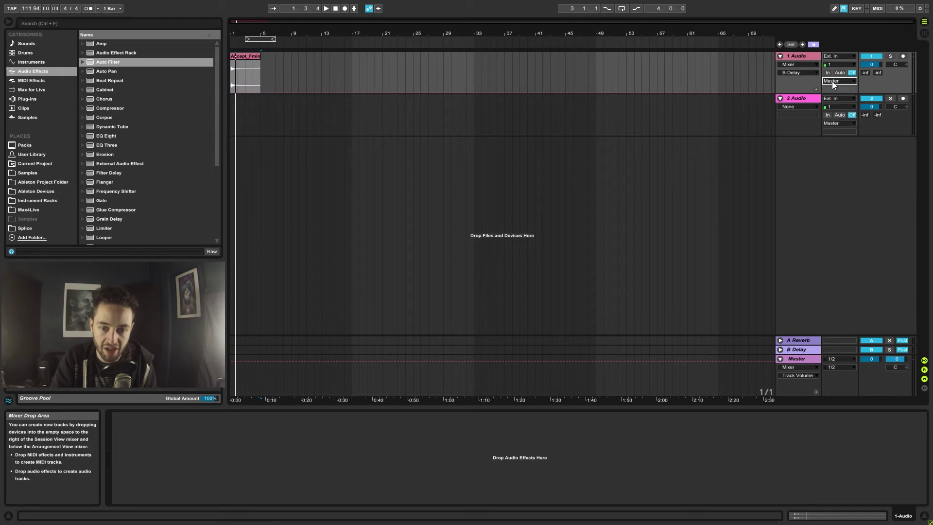
pyautogui.click(835, 80)
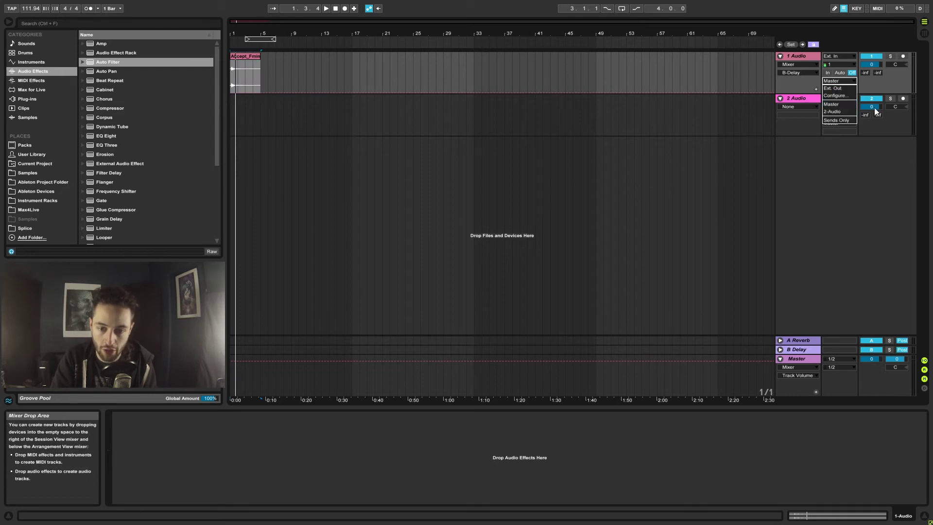
pyautogui.click(843, 104)
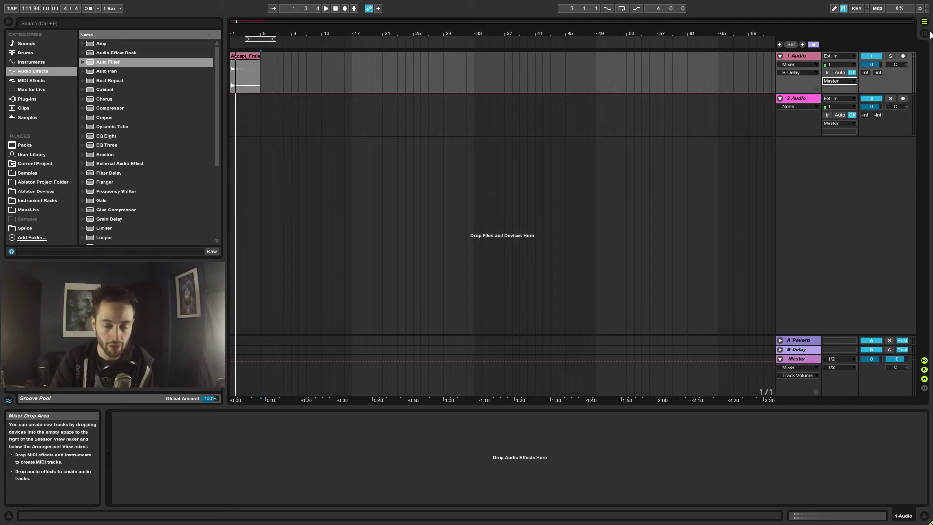
# Step: Insert a MIDI track, load Operator from Instruments, and view its MIDI input choices
pyautogui.rightClick(800, 175)
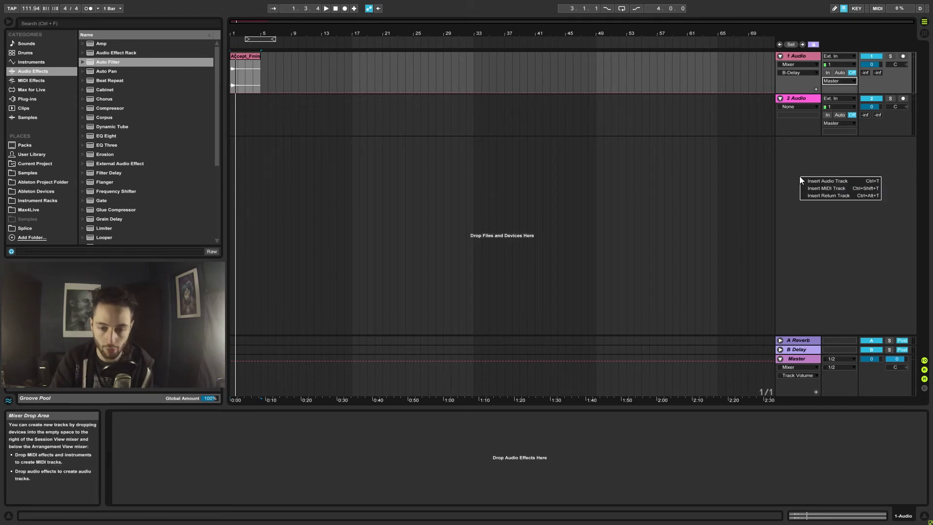
pyautogui.click(806, 187)
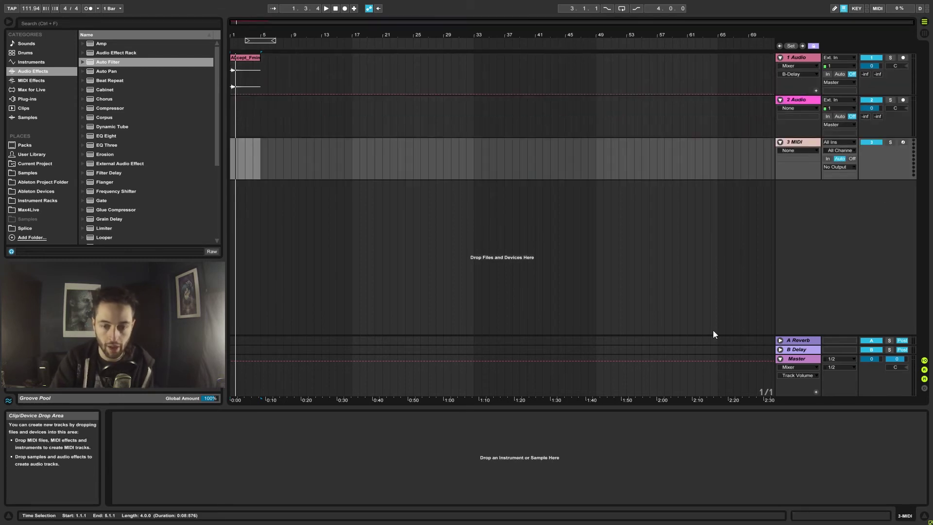
pyautogui.click(31, 61)
pyautogui.doubleClick(84, 74)
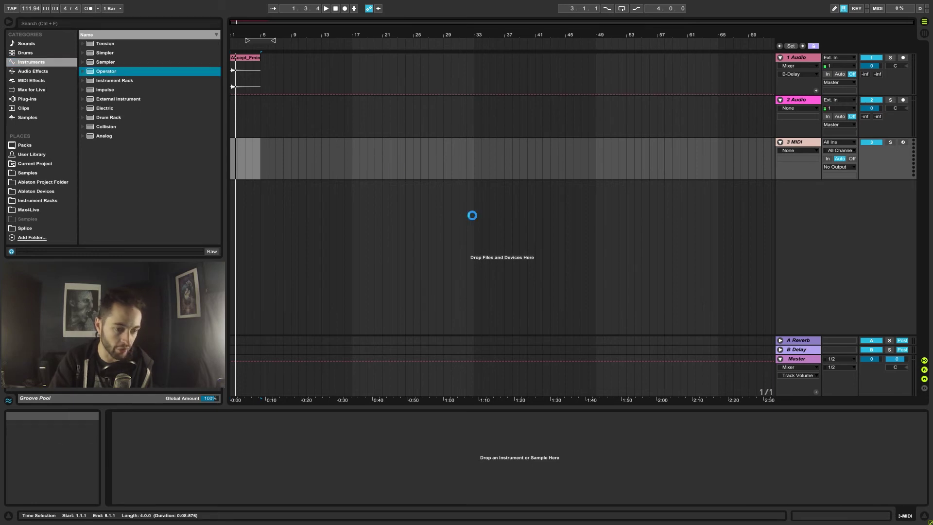
pyautogui.click(839, 144)
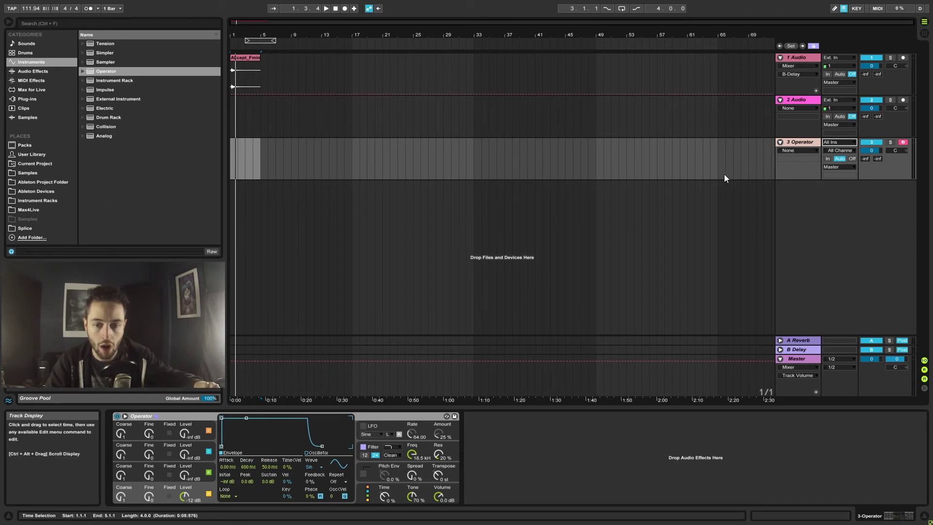
pyautogui.click(835, 166)
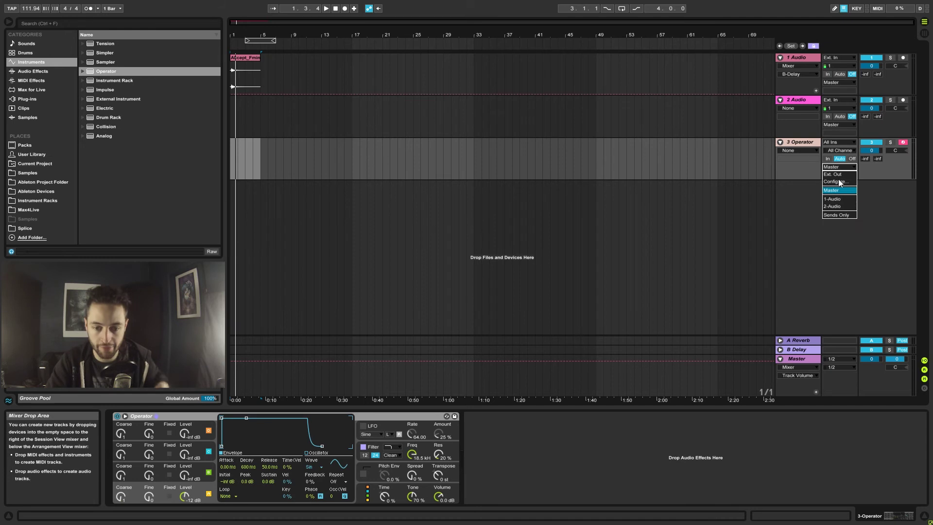
pyautogui.click(831, 167)
pyautogui.click(795, 142)
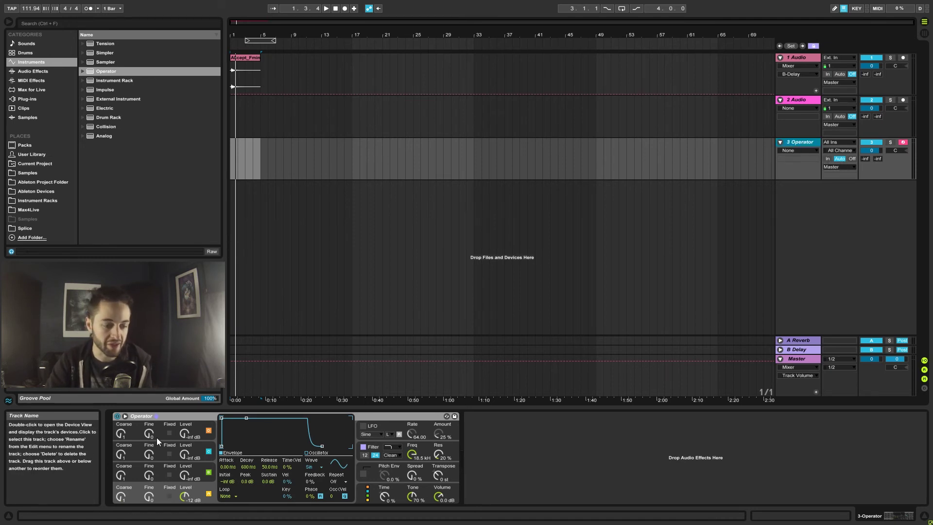
pyautogui.click(146, 417)
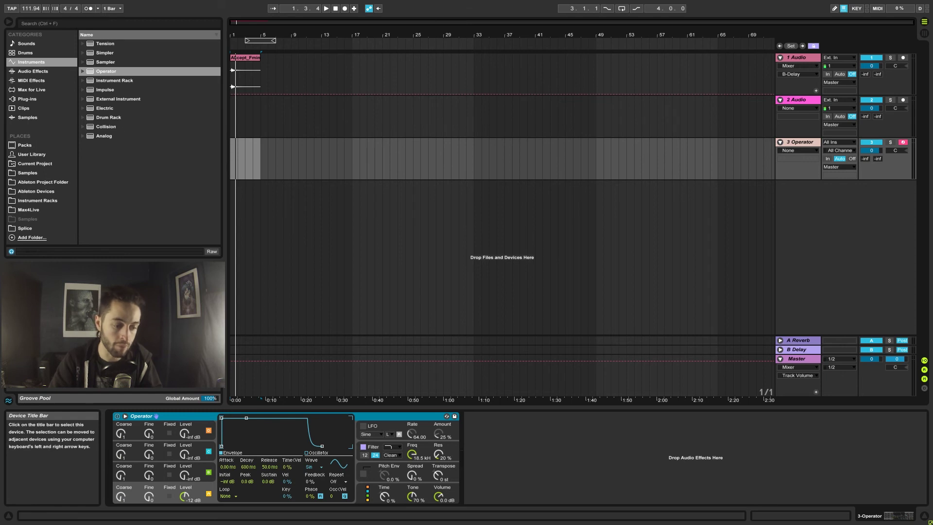
# Step: Delete Operator from track 3 and leave its MIDI output on No Output
pyautogui.press('Delete')
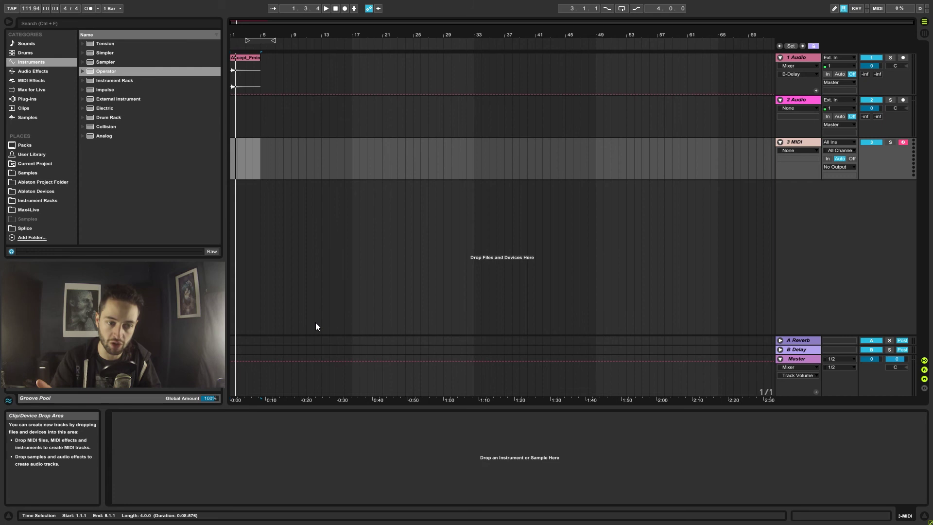
pyautogui.click(844, 167)
pyautogui.click(882, 163)
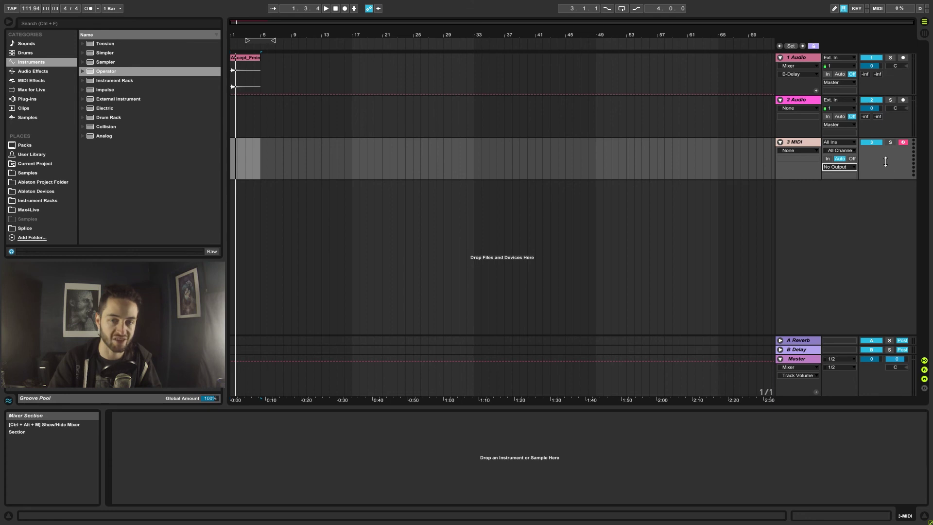
pyautogui.click(834, 168)
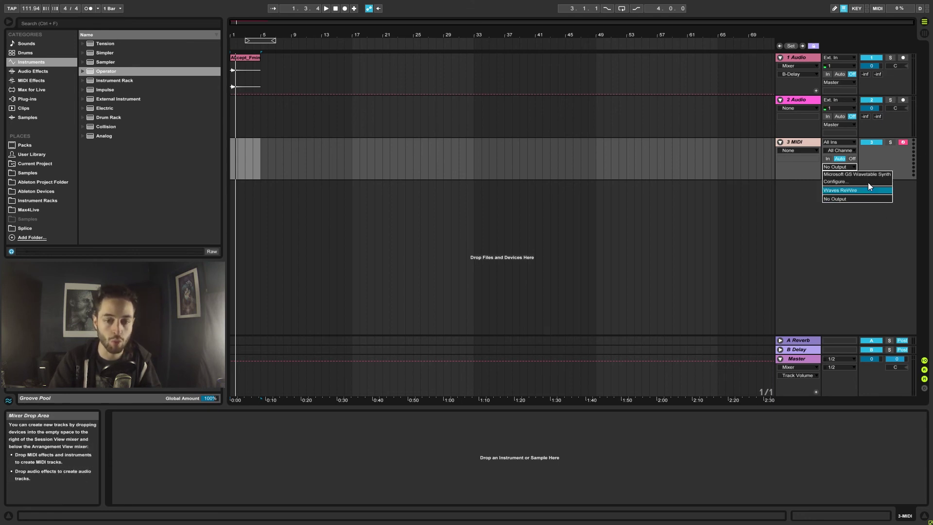
pyautogui.click(856, 281)
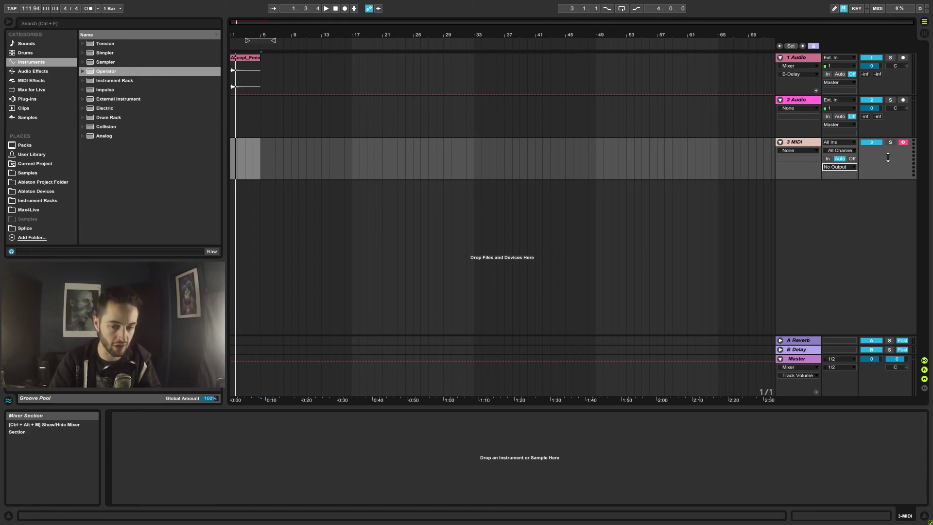
# Step: Keep 3 MIDI's input on All Ins and select the track
pyautogui.click(838, 142)
pyautogui.click(841, 142)
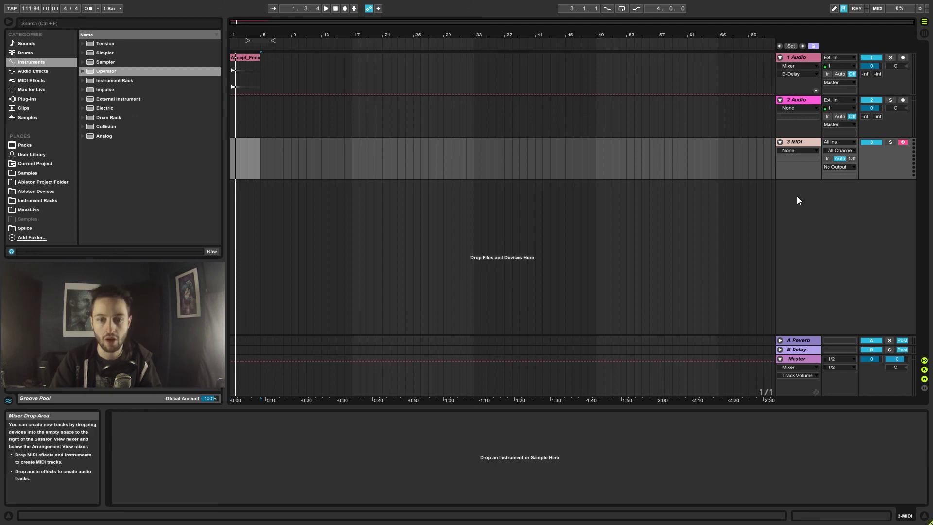
pyautogui.click(806, 141)
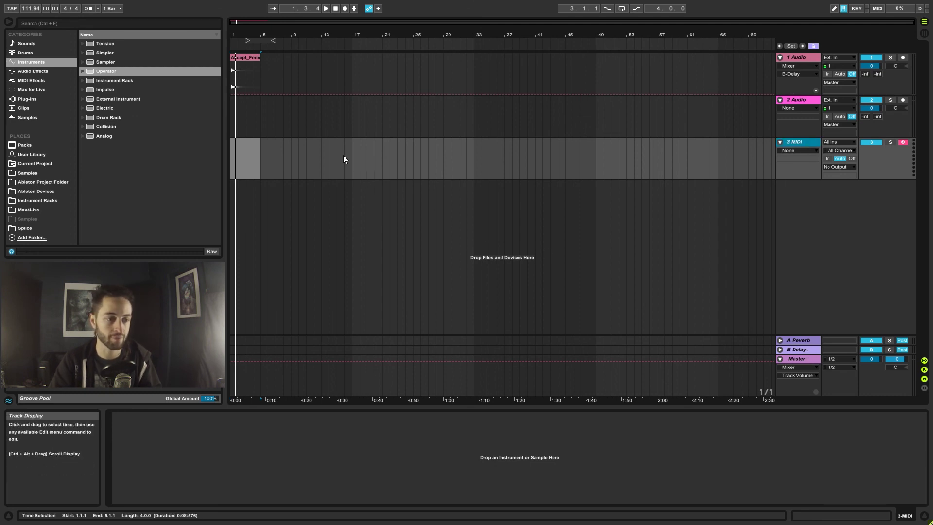